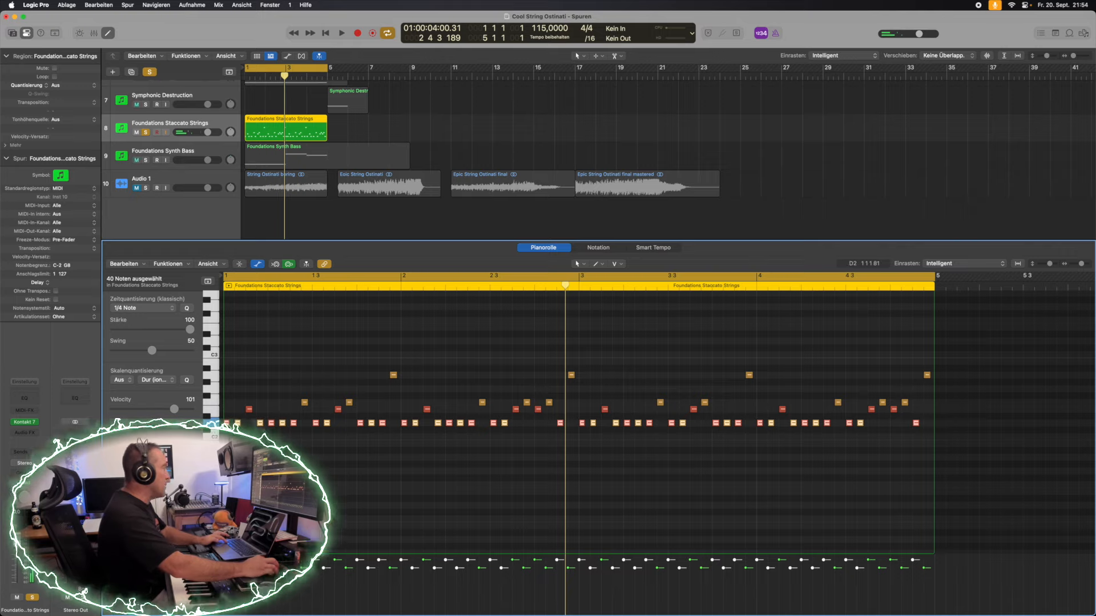
# Duplicate the selected D2 ostinato notes one octave down to D1 and listen to the result.
pyautogui.moveTo(229, 427); pyautogui.dragTo(228, 505)
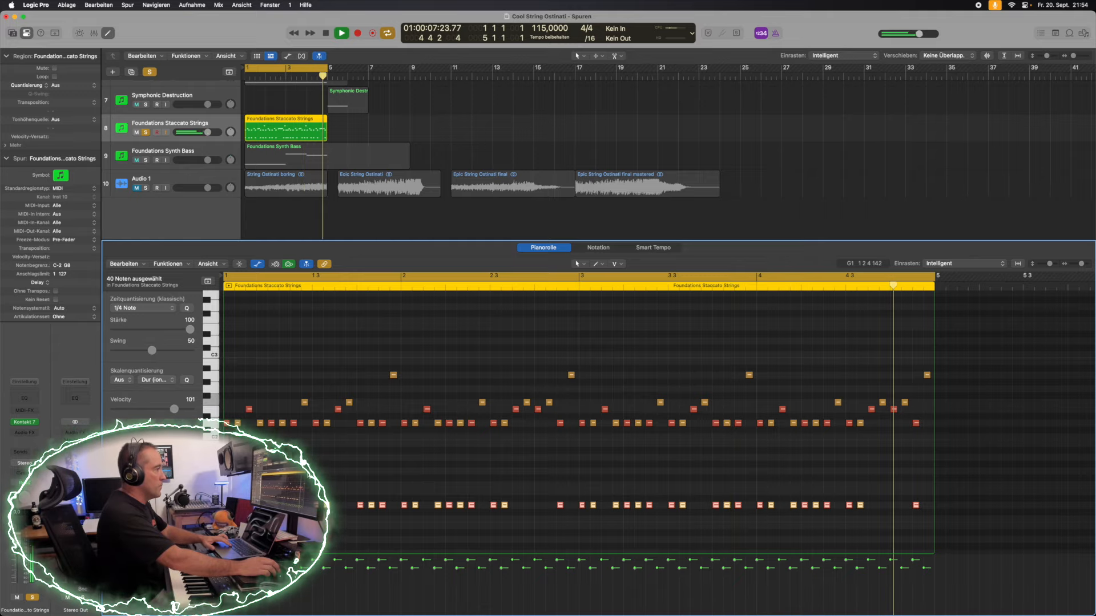
pyautogui.press('space')
# Copy bar 2's 16-note ostinato pattern one octave up, so its base note D2 is doubled at D3.
pyautogui.scroll(1, 323, 451)
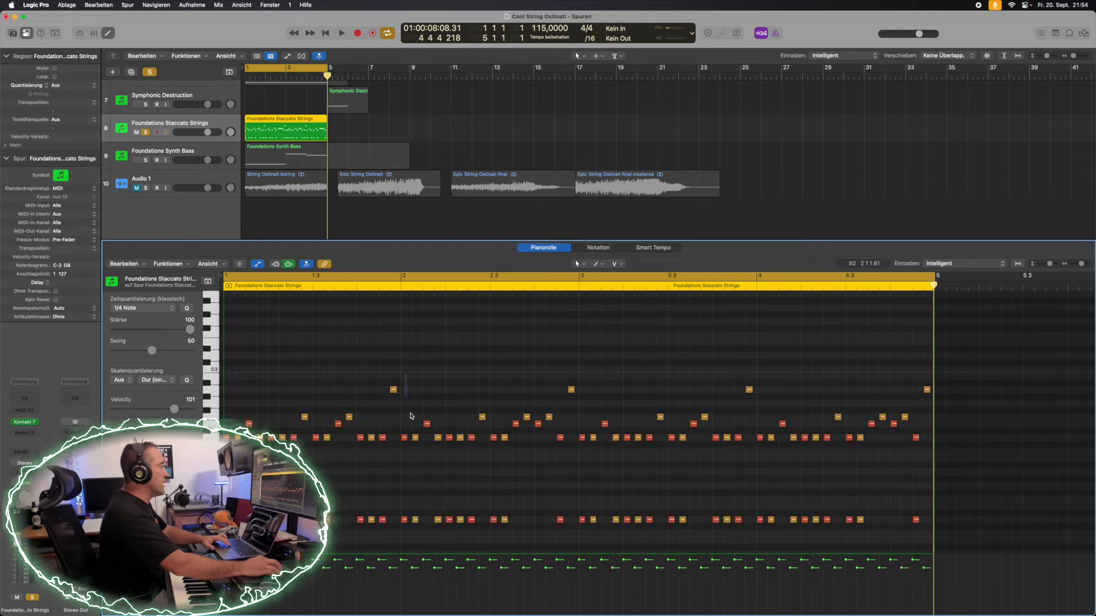
pyautogui.moveTo(411, 415); pyautogui.dragTo(571, 457)
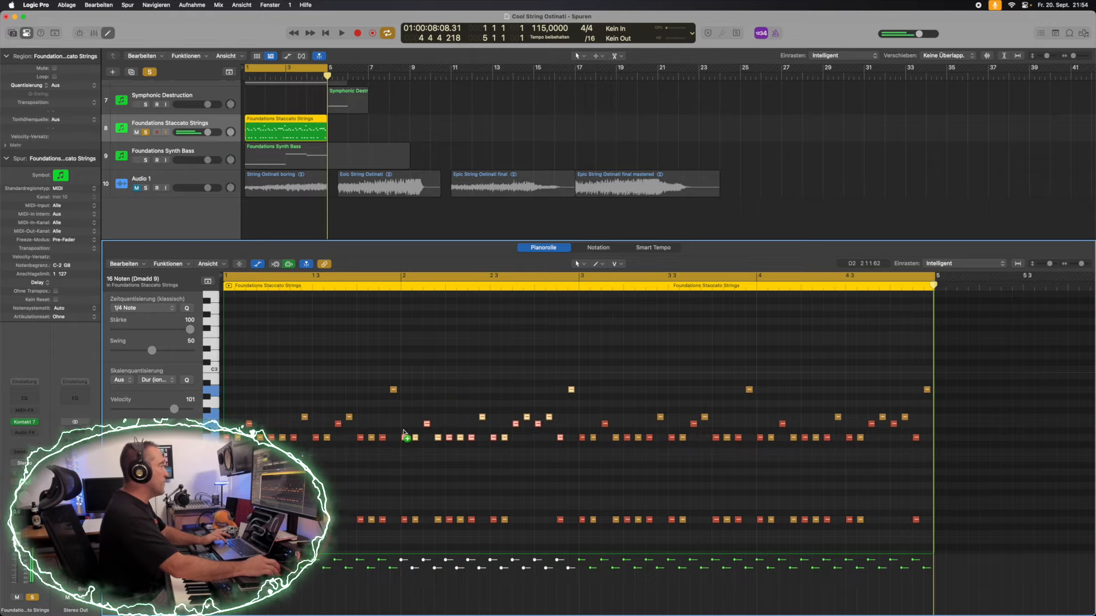
pyautogui.moveTo(403, 433); pyautogui.dragTo(404, 356)
# Copy bar 3's 16-note ostinato pattern one and two octaves up, with base notes on D3 and D4.
pyautogui.hscroll(3, 474, 399)
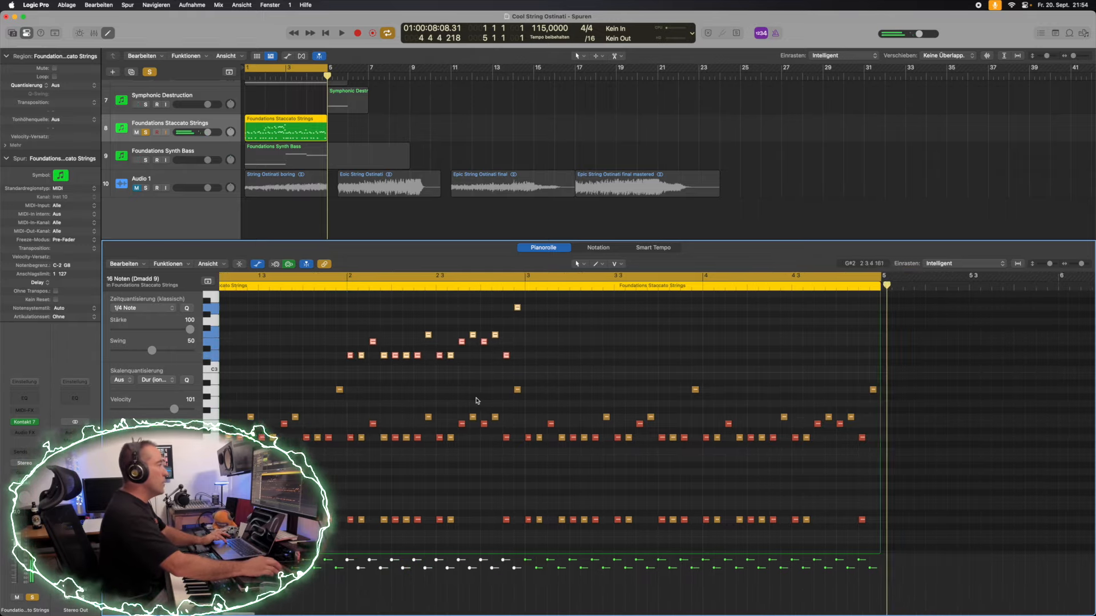
pyautogui.hscroll(2, 477, 400)
pyautogui.moveTo(510, 458); pyautogui.dragTo(674, 460)
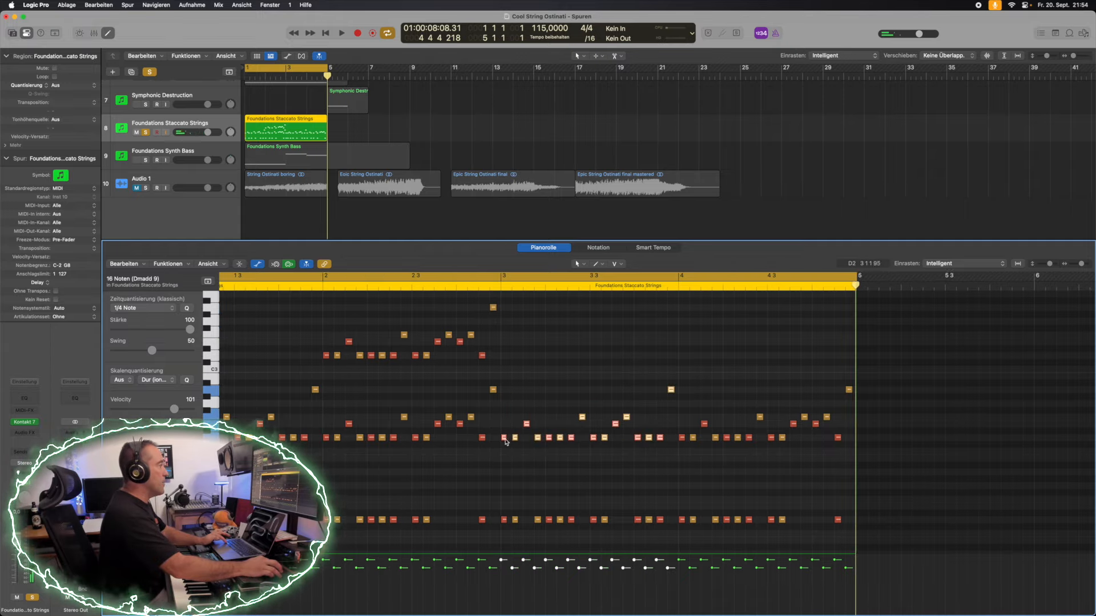
pyautogui.moveTo(504, 440); pyautogui.dragTo(504, 357)
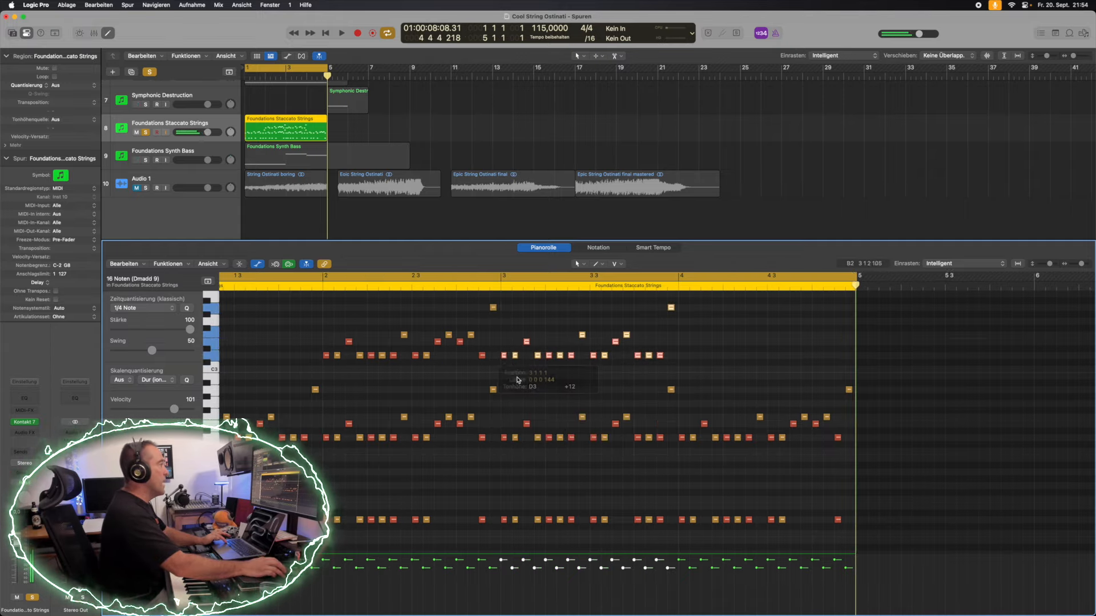
pyautogui.scroll(2, 519, 452)
pyautogui.scroll(2, 517, 452)
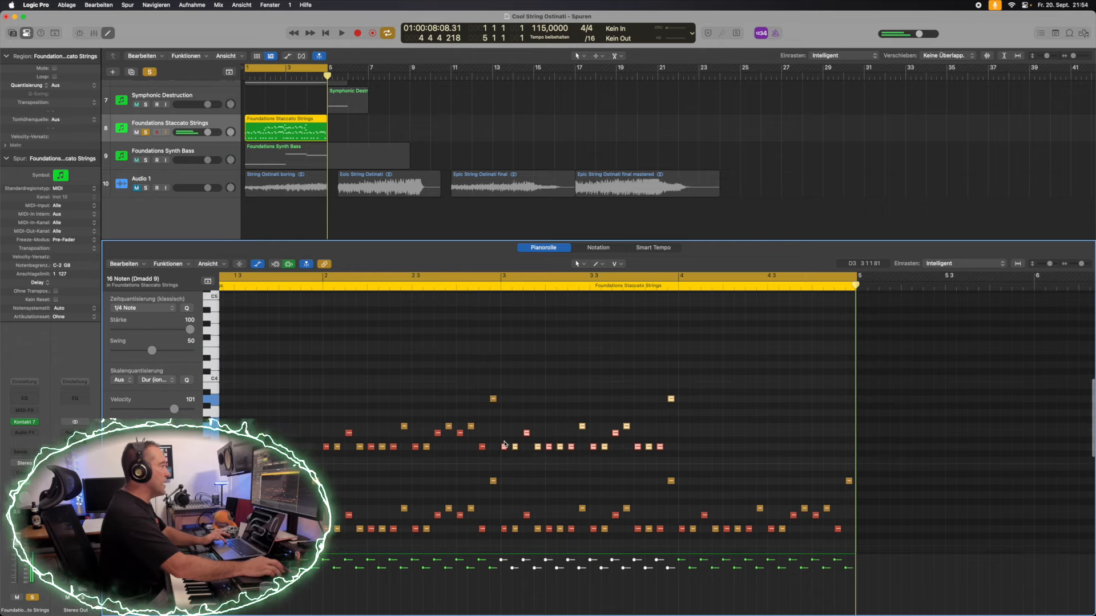
pyautogui.moveTo(504, 445); pyautogui.dragTo(504, 369)
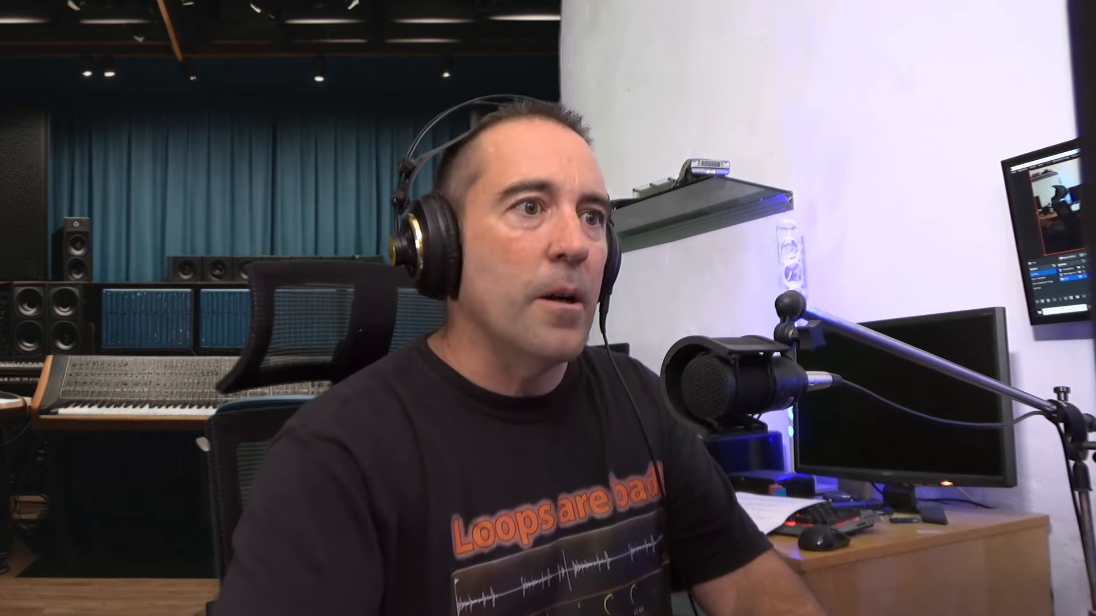
# Copy bar 4's 16-note ostinato pattern one, two and three octaves up, with base notes on D3, D4 and D5.
pyautogui.moveTo(612, 400); pyautogui.dragTo(787, 466)
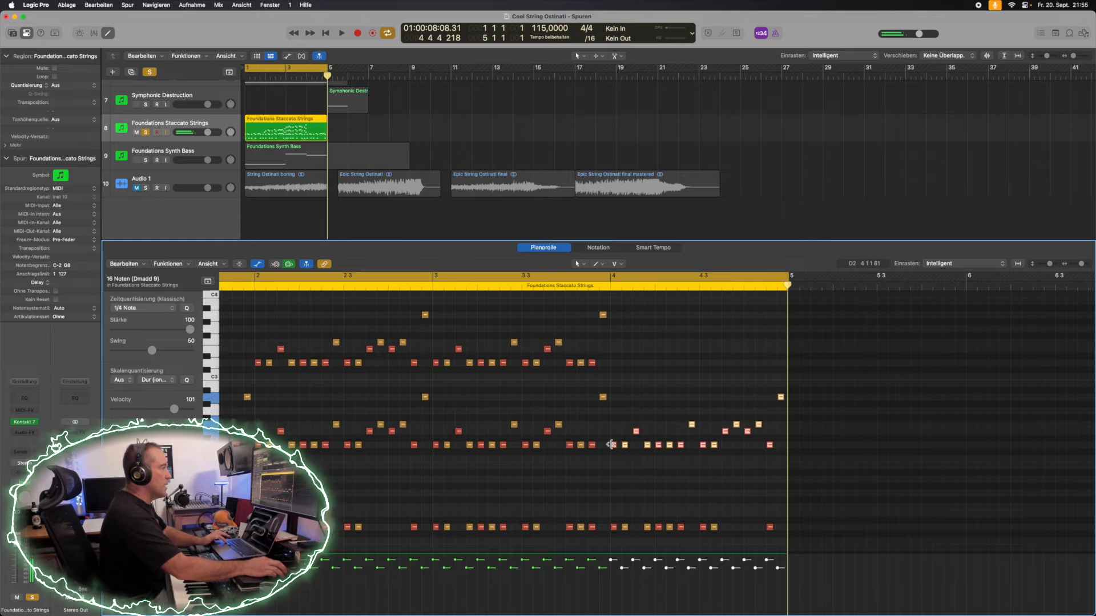
pyautogui.moveTo(614, 447); pyautogui.dragTo(615, 368)
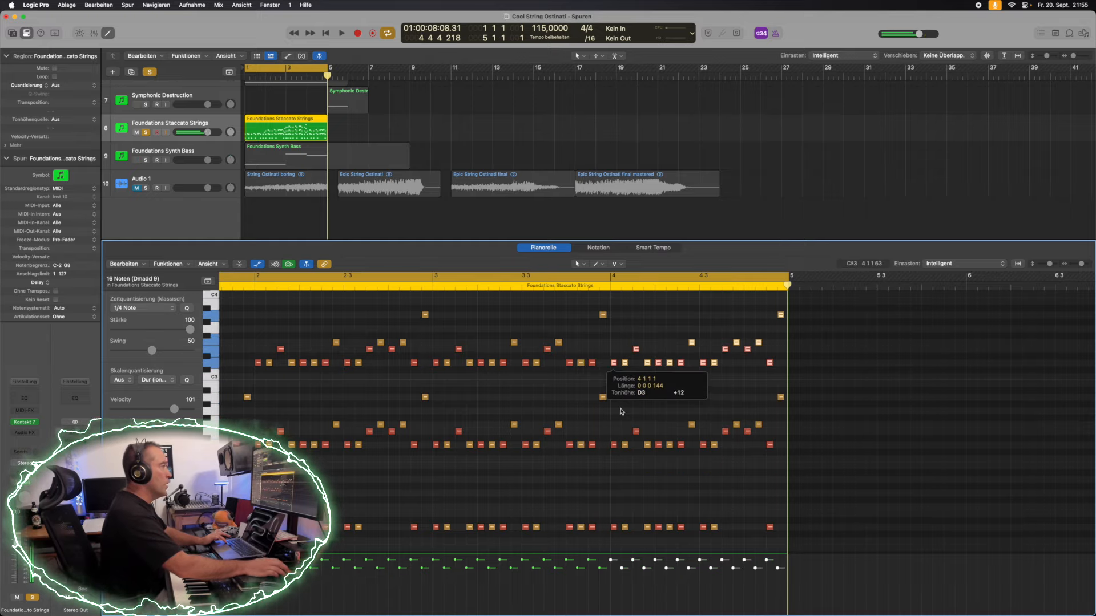
pyautogui.scroll(5, 622, 425)
pyautogui.scroll(2, 623, 429)
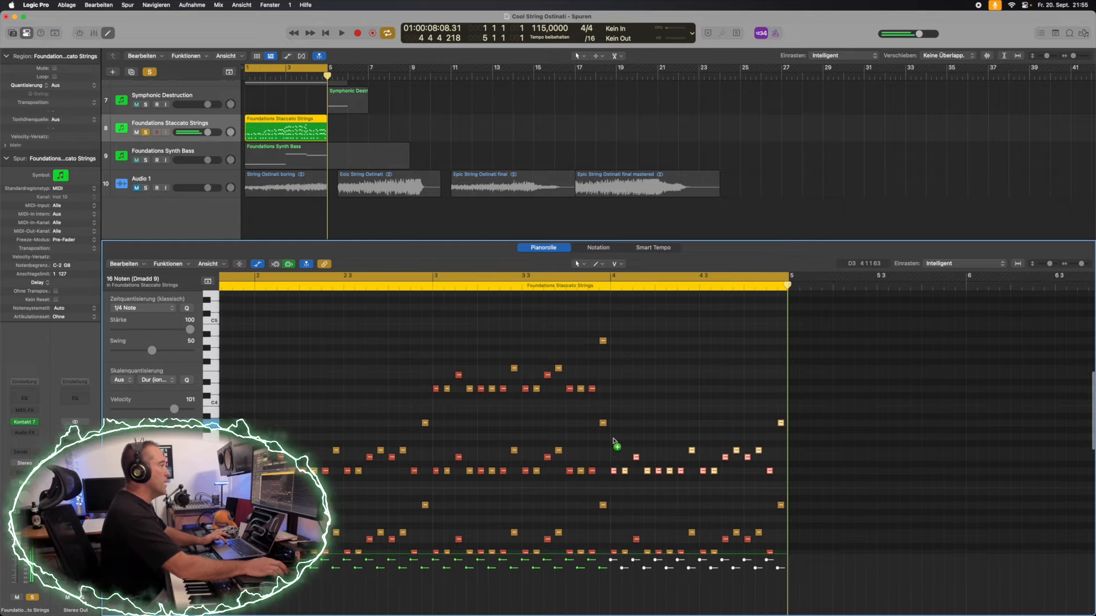
pyautogui.moveTo(615, 472); pyautogui.dragTo(615, 393)
pyautogui.scroll(6, 628, 451)
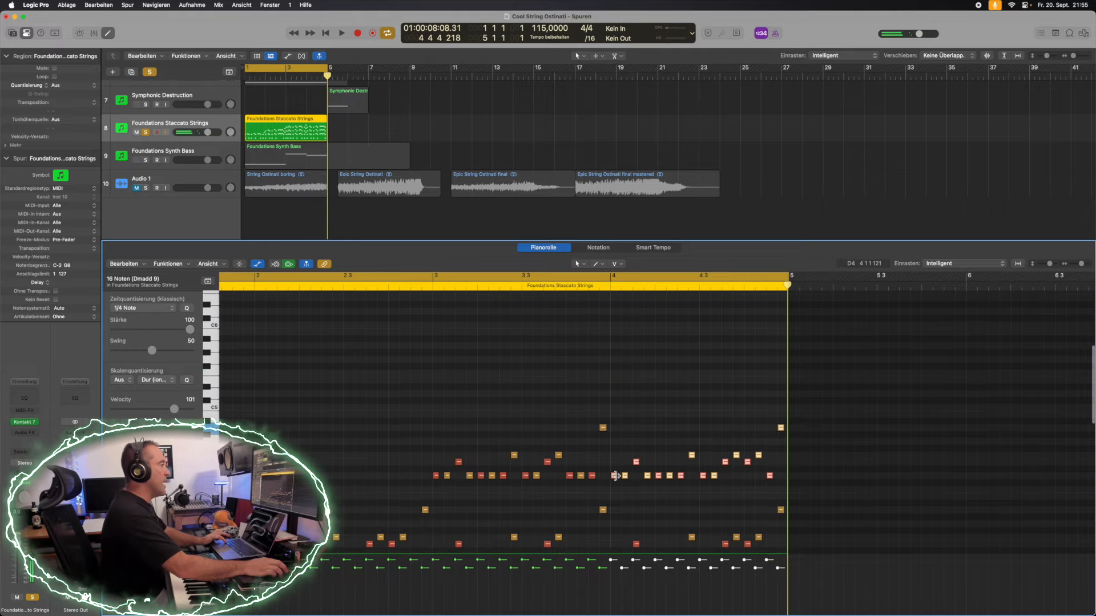
pyautogui.moveTo(614, 477); pyautogui.dragTo(614, 398)
# Play the layered staccato strings pattern from the start and follow its notes across the four bars.
pyautogui.hscroll(-5, 614, 398)
pyautogui.press('Return')
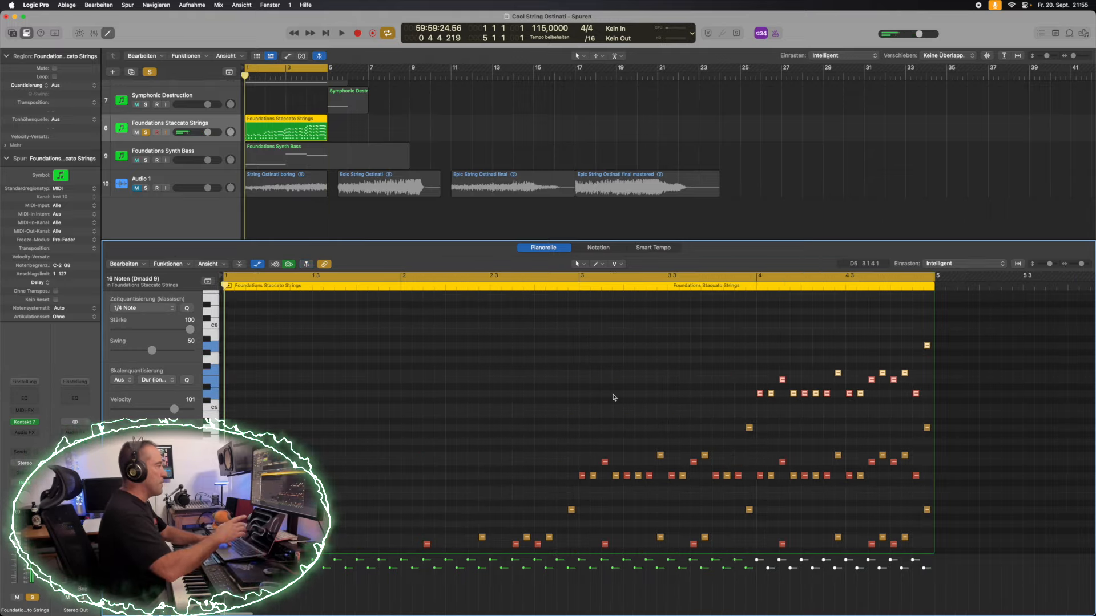
pyautogui.scroll(-5, 543, 453)
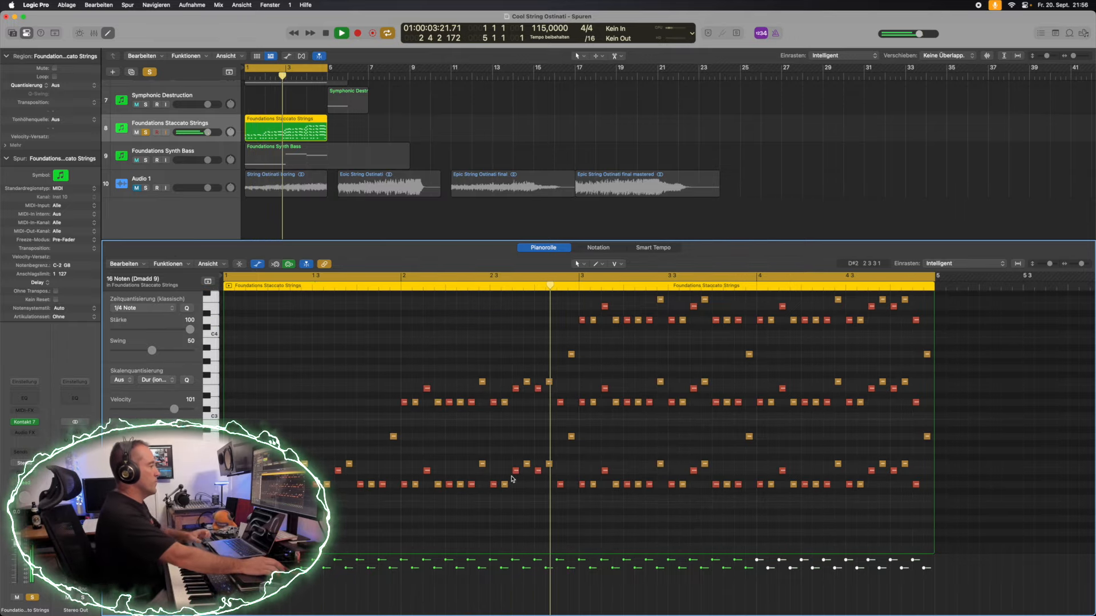
pyautogui.hscroll(2, 511, 478)
pyautogui.hscroll(3, 512, 478)
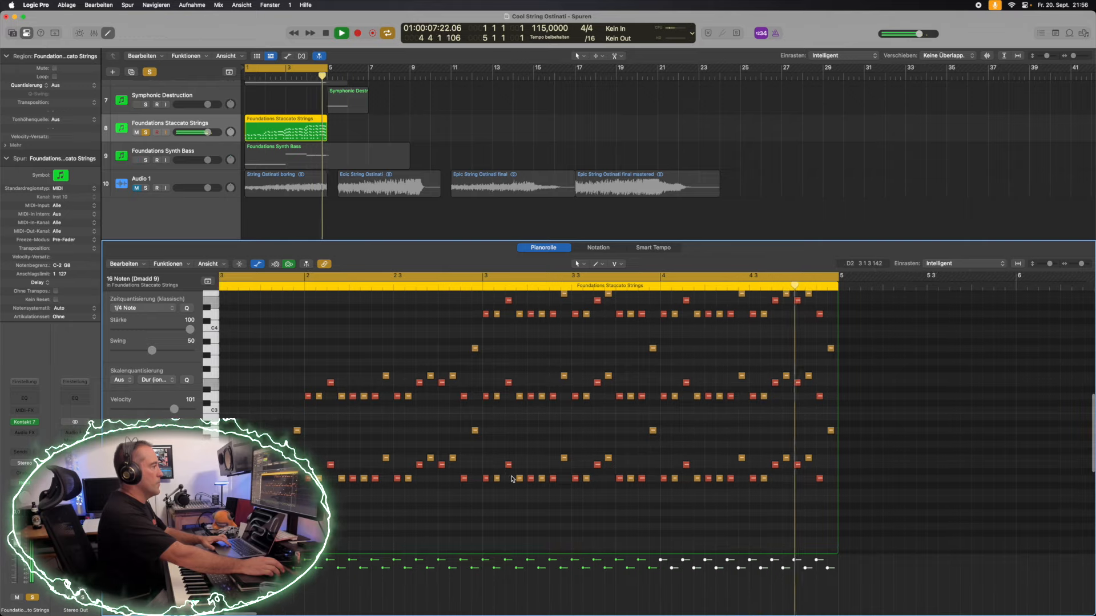
pyautogui.press('space')
# Move the lowest D1 notes up to A#1 in bar 3 and to A1 in bar 4.
pyautogui.scroll(-4, 512, 479)
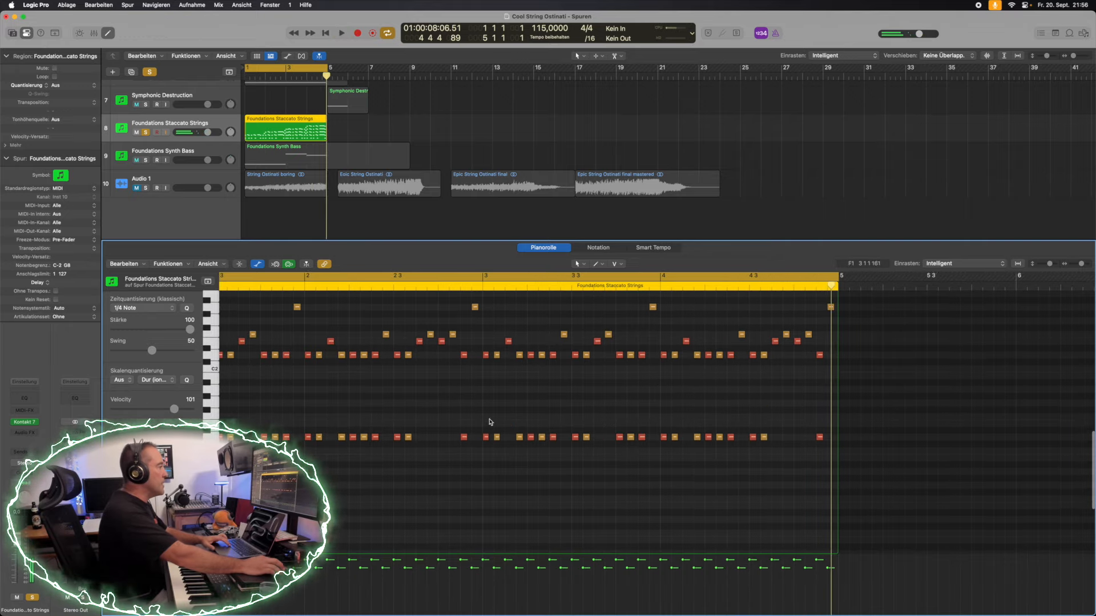
pyautogui.moveTo(481, 446); pyautogui.dragTo(651, 458)
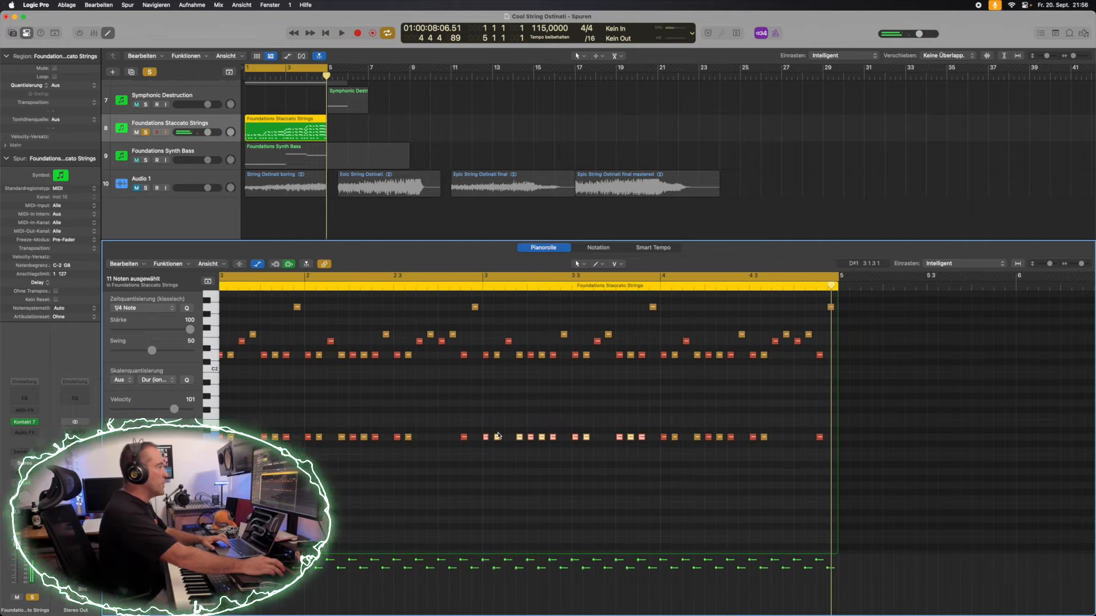
pyautogui.moveTo(485, 430); pyautogui.dragTo(484, 376)
pyautogui.moveTo(654, 425)
pyautogui.mouseDown()
pyautogui.moveTo(752, 464)
pyautogui.moveTo(824, 459)
pyautogui.mouseUp()
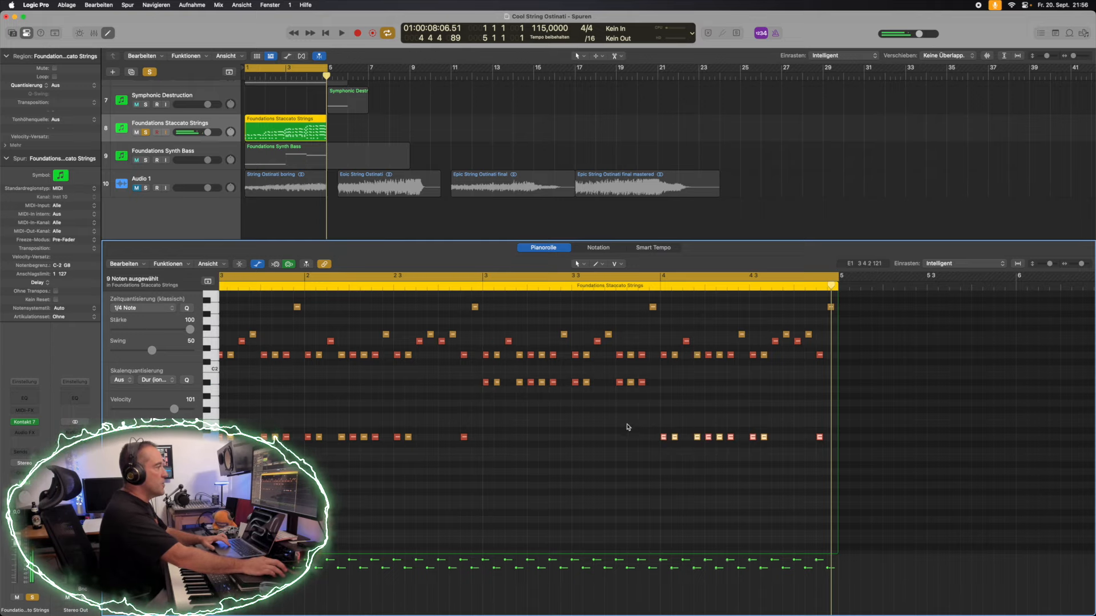
pyautogui.moveTo(664, 437); pyautogui.dragTo(664, 389)
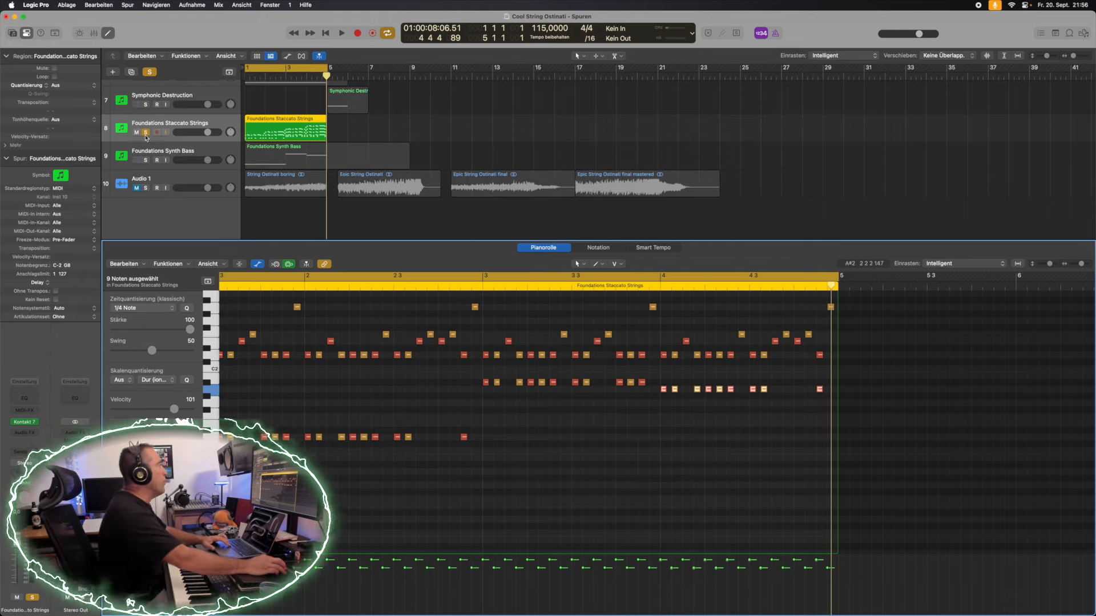
# Take Foundations Staccato Strings out of solo, select the Foundations Synth Bass track and play from the start.
pyautogui.click(146, 133)
pyautogui.click(186, 149)
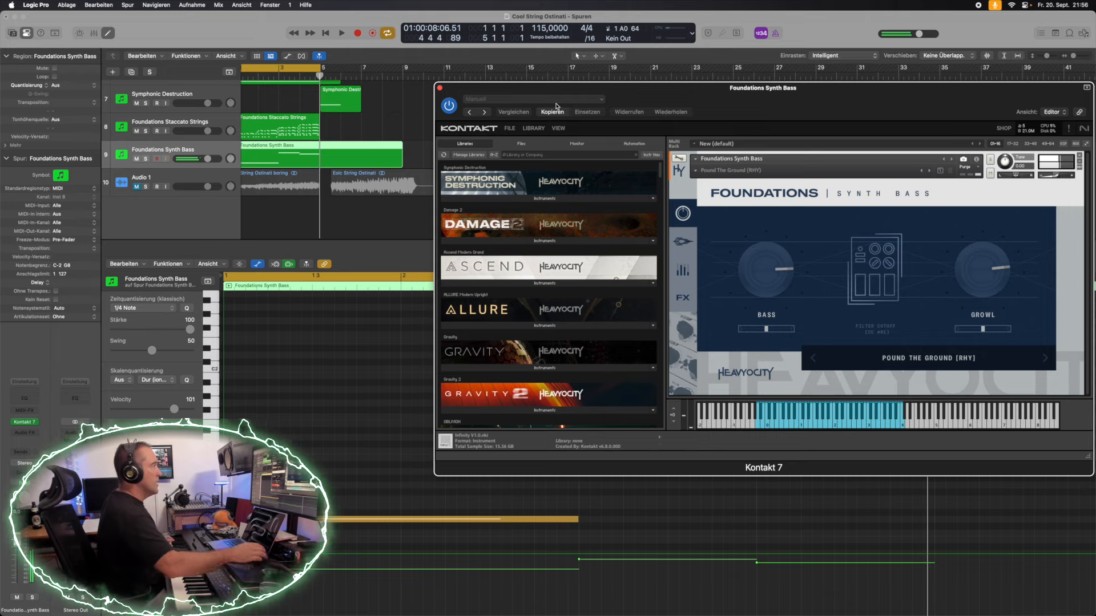
pyautogui.press('Return')
pyautogui.press('space')
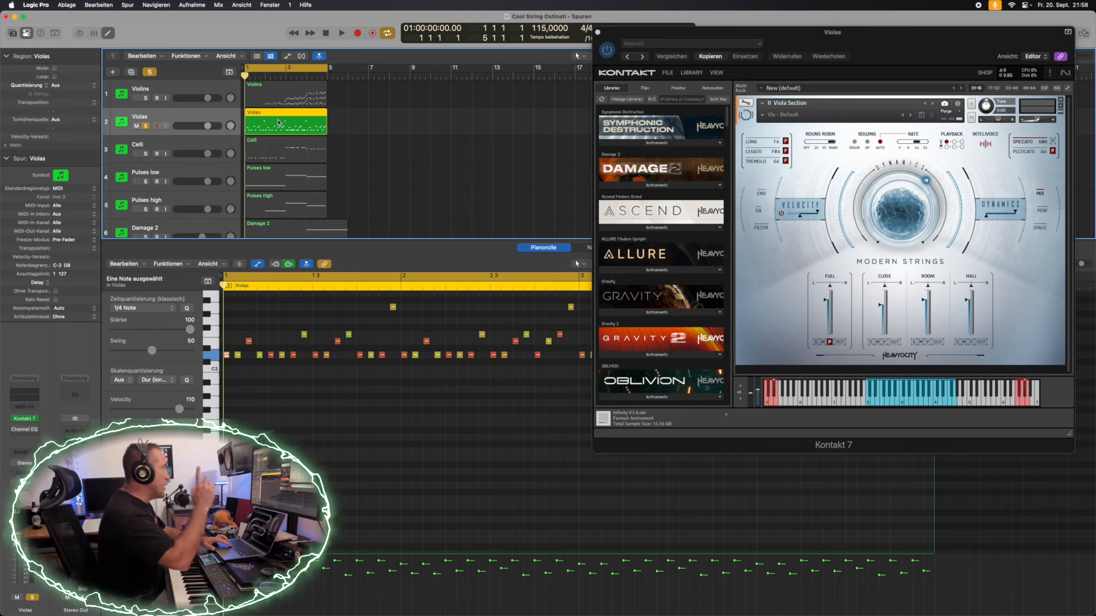
# Play the arrangement while switching solo from the Violas to the Violins and finally to the Celli.
pyautogui.press('space')
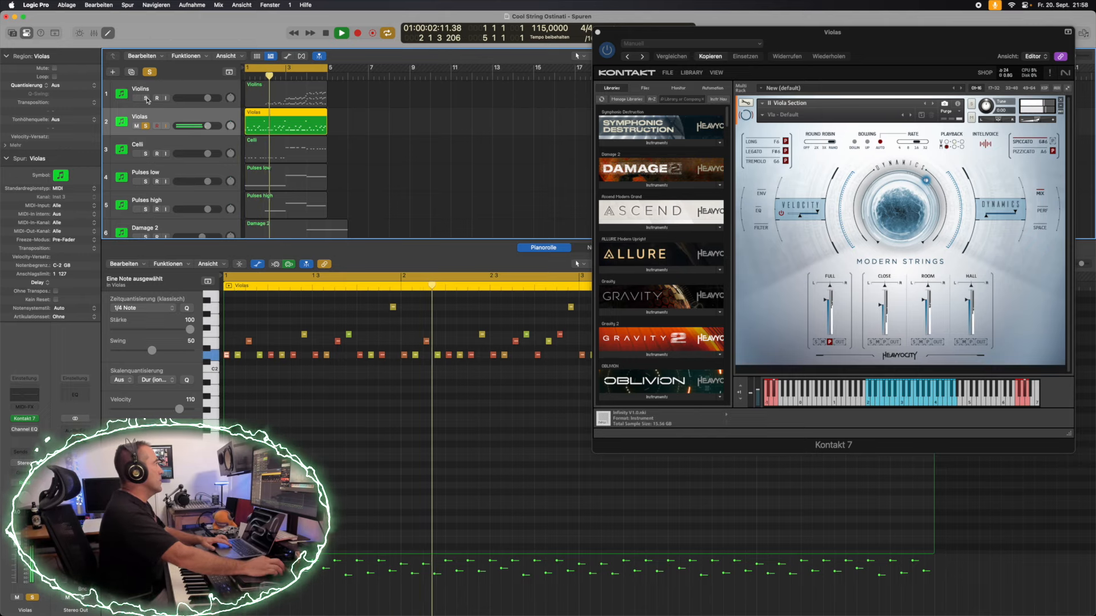
pyautogui.click(145, 126)
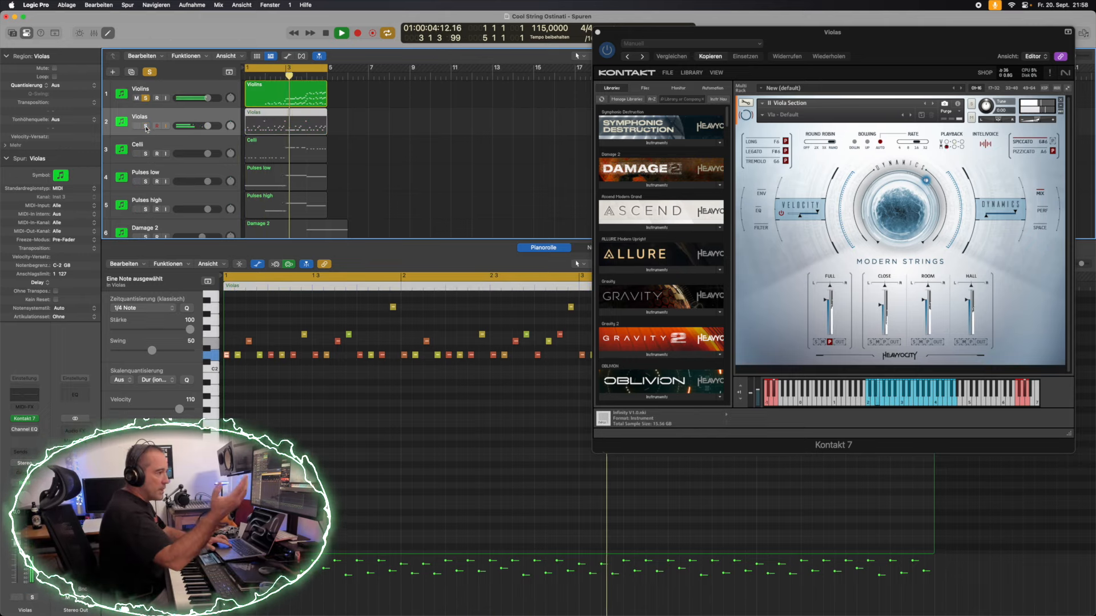
pyautogui.click(145, 154)
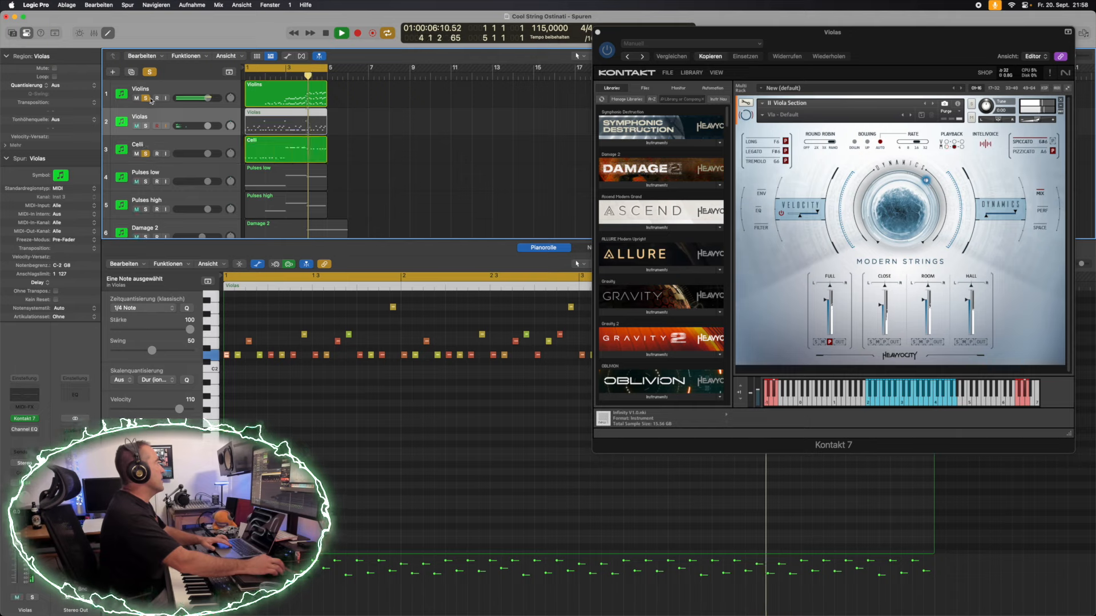
pyautogui.click(146, 98)
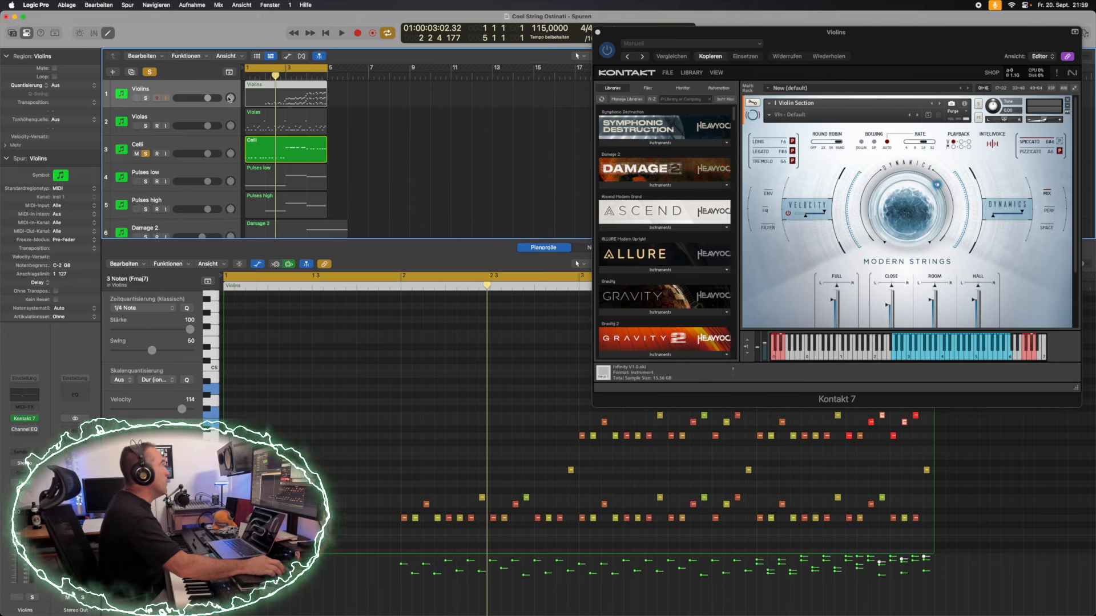
# Check the Violins track's panning and solo the Violas together with the Celli.
pyautogui.moveTo(230, 98); pyautogui.dragTo(229, 101)
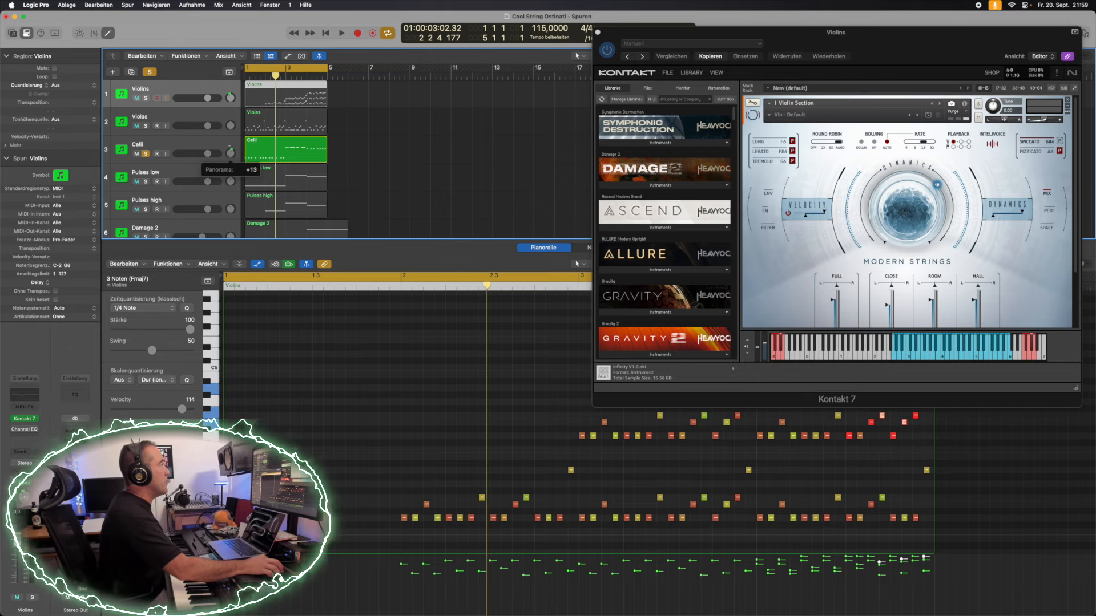
pyautogui.click(146, 126)
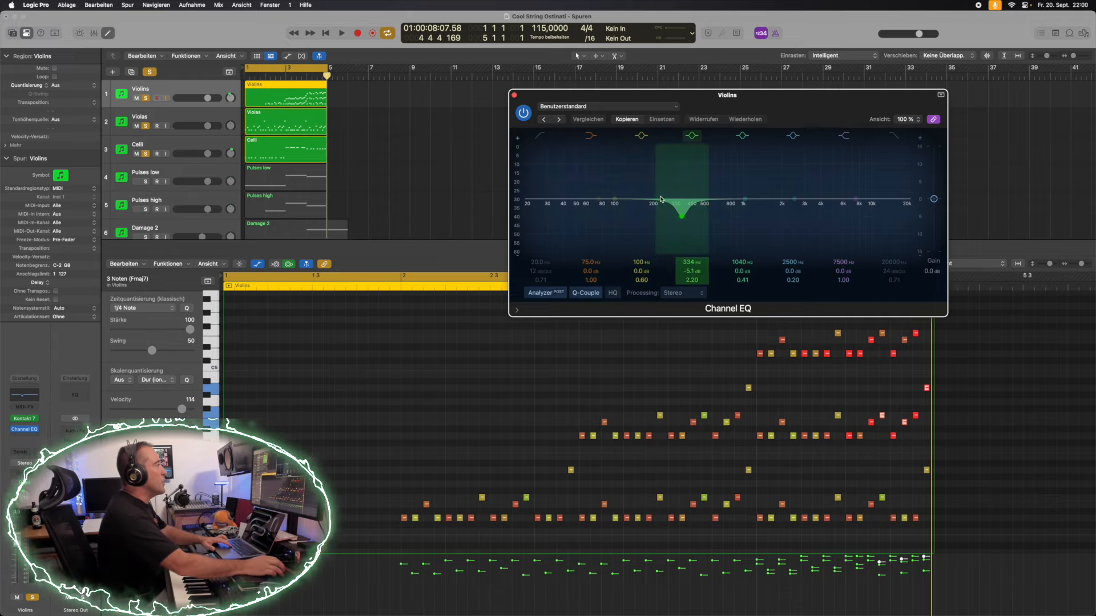
# Play the soloed strings and examine the Channel EQ settings of the Violins, Violas and Celli tracks.
pyautogui.press('space')
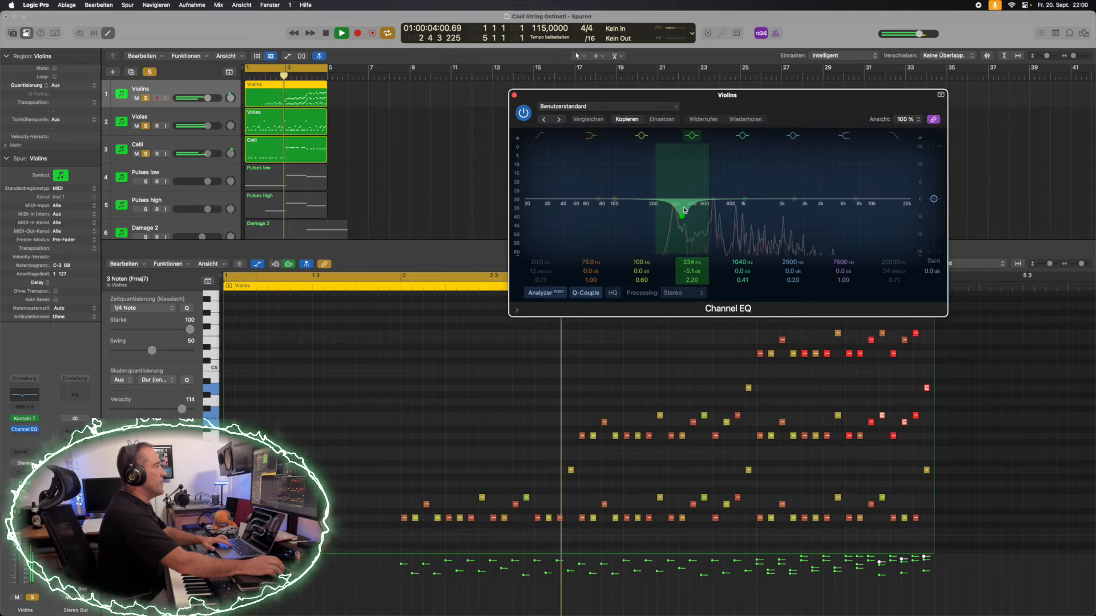
pyautogui.press('space')
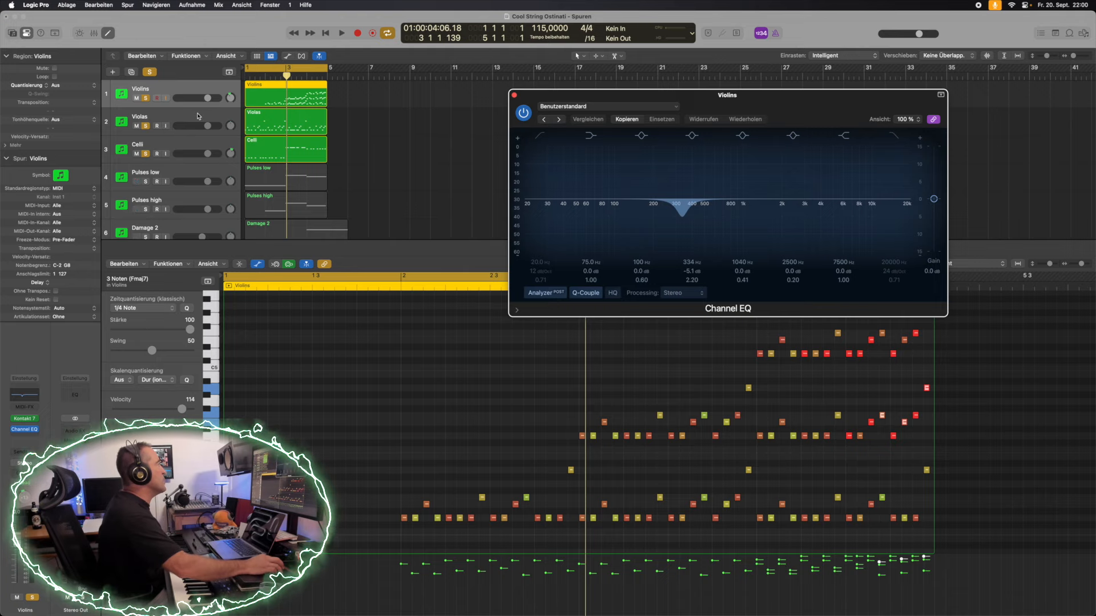
pyautogui.click(198, 116)
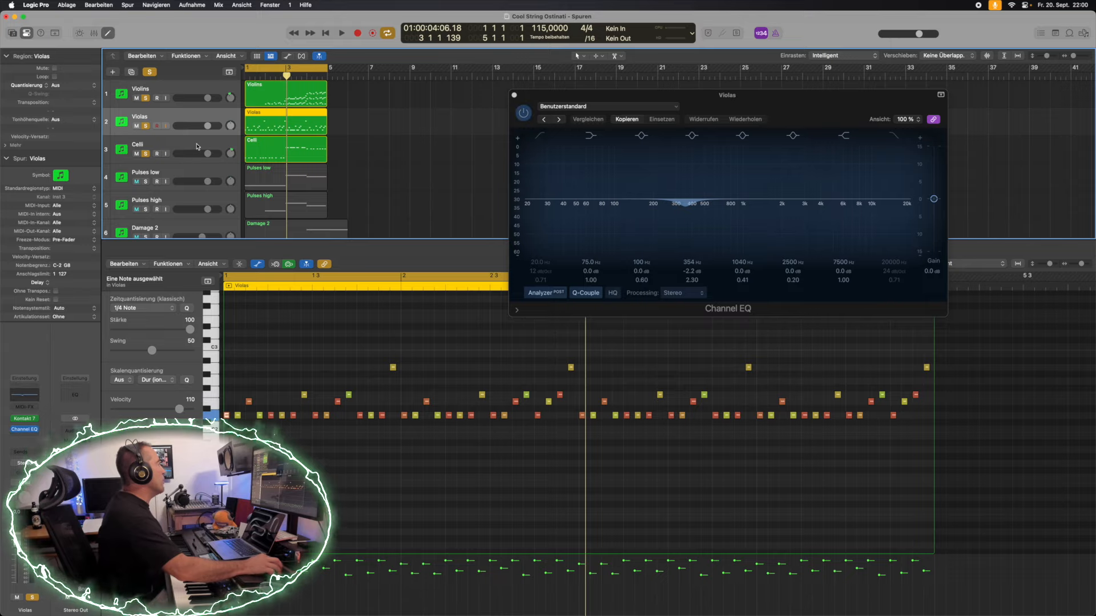
pyautogui.click(185, 147)
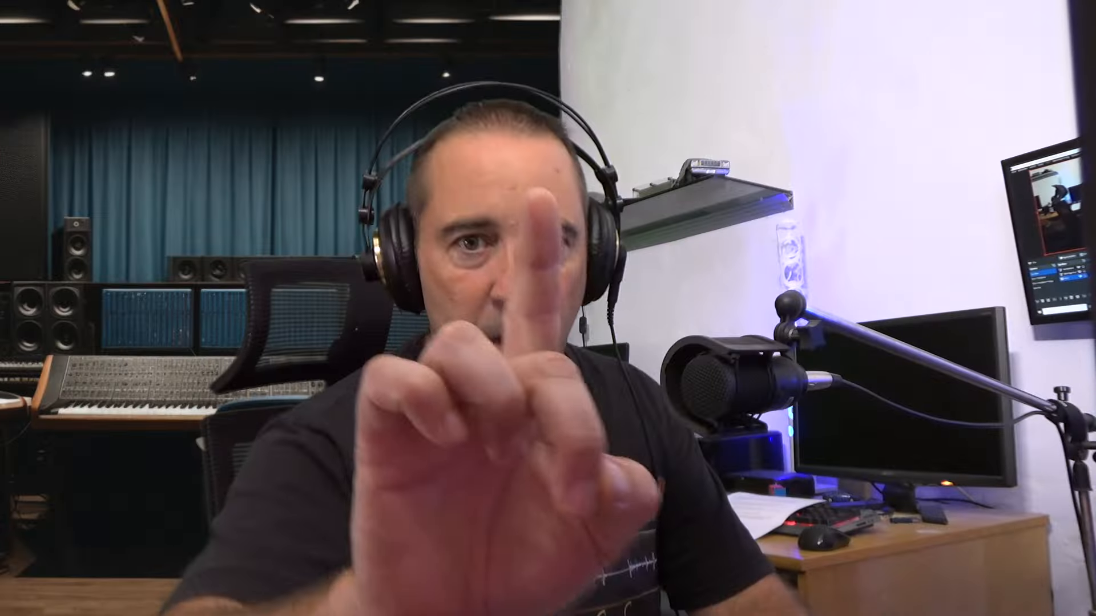
pyautogui.press('space')
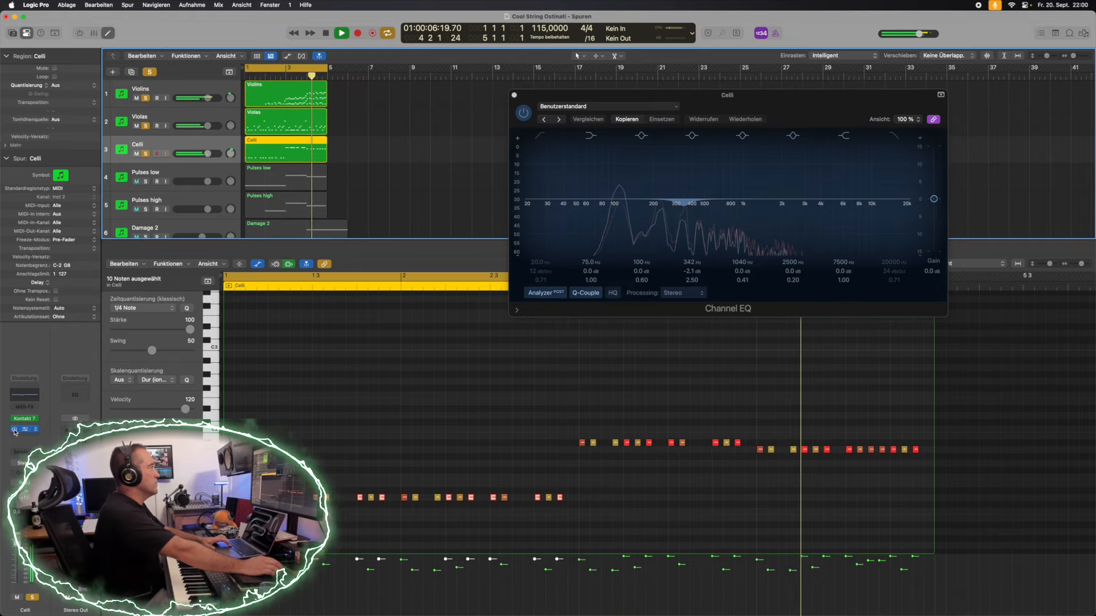
pyautogui.press('space')
# Solo only the Pulses low track, taking the Violins, Violas and Celli out of solo, and play it from the start.
pyautogui.click(146, 182)
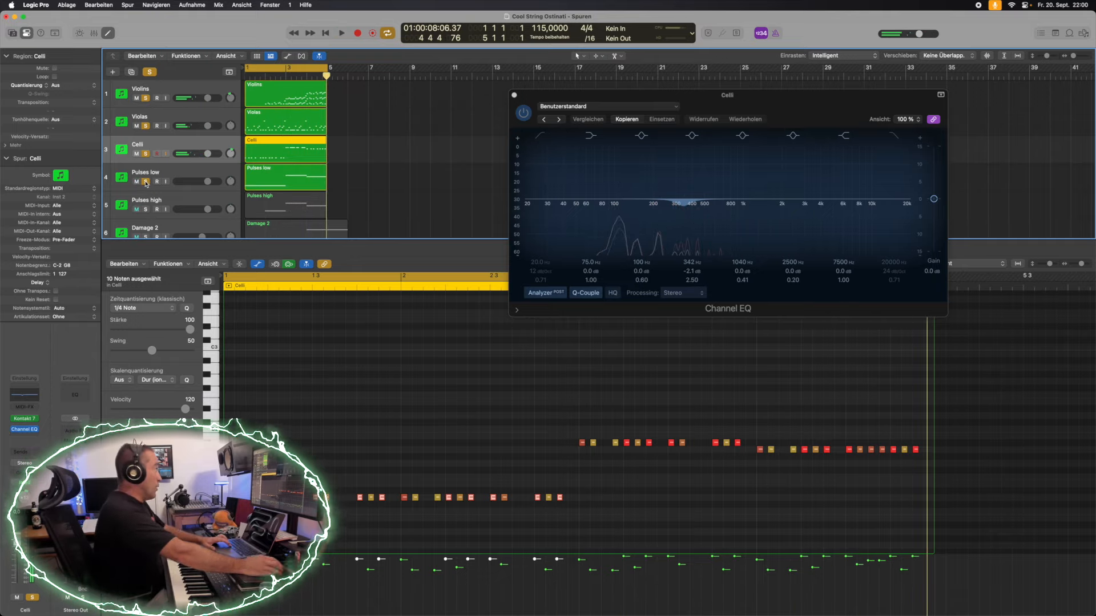
pyautogui.press('Return')
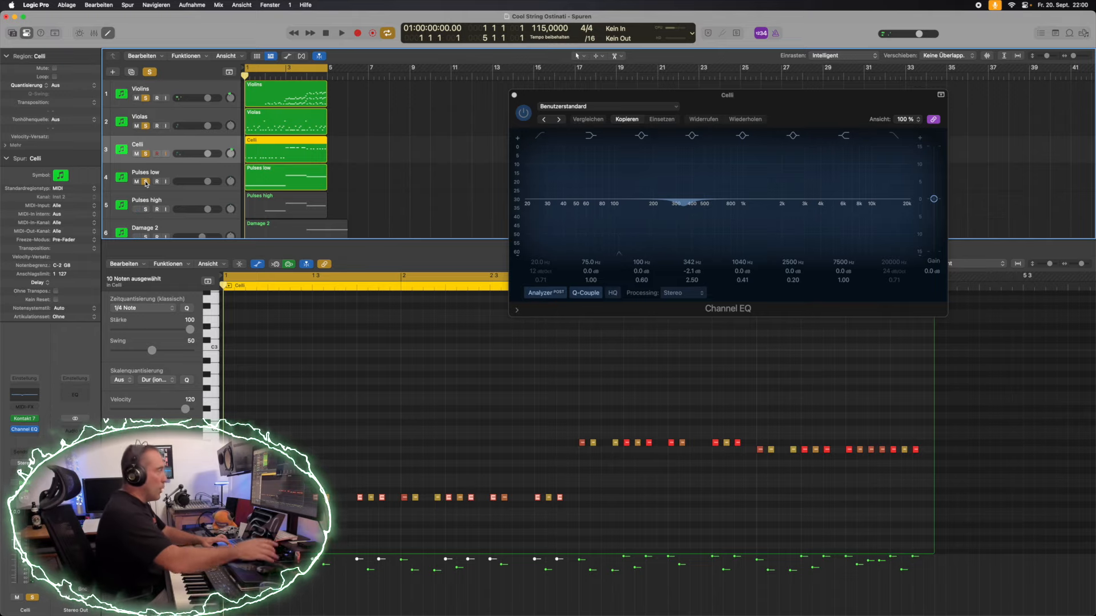
pyautogui.click(146, 153)
pyautogui.click(145, 126)
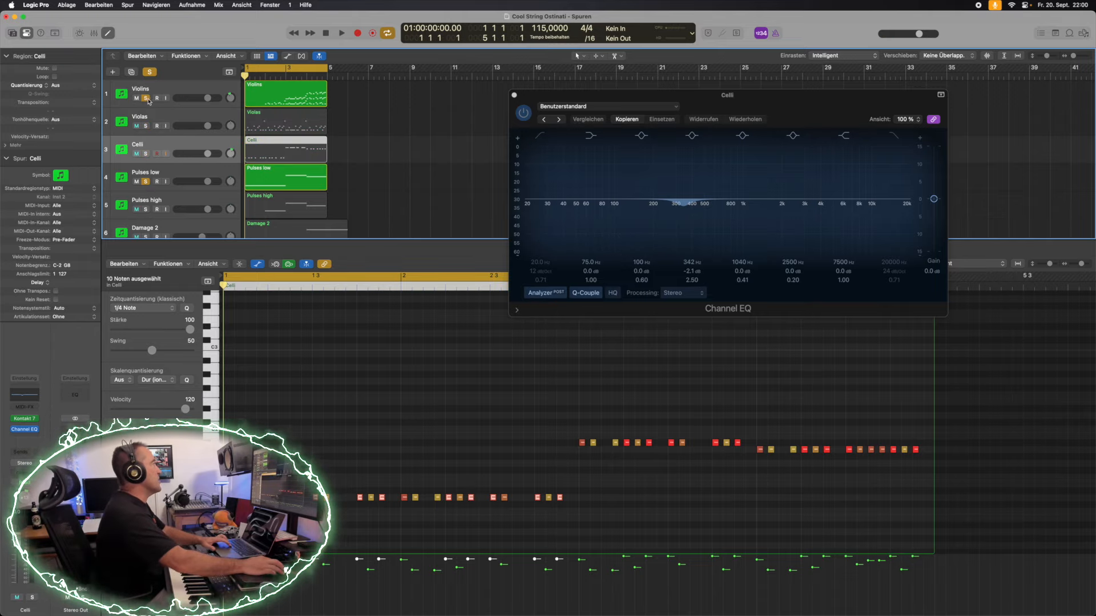
pyautogui.click(146, 98)
pyautogui.click(175, 175)
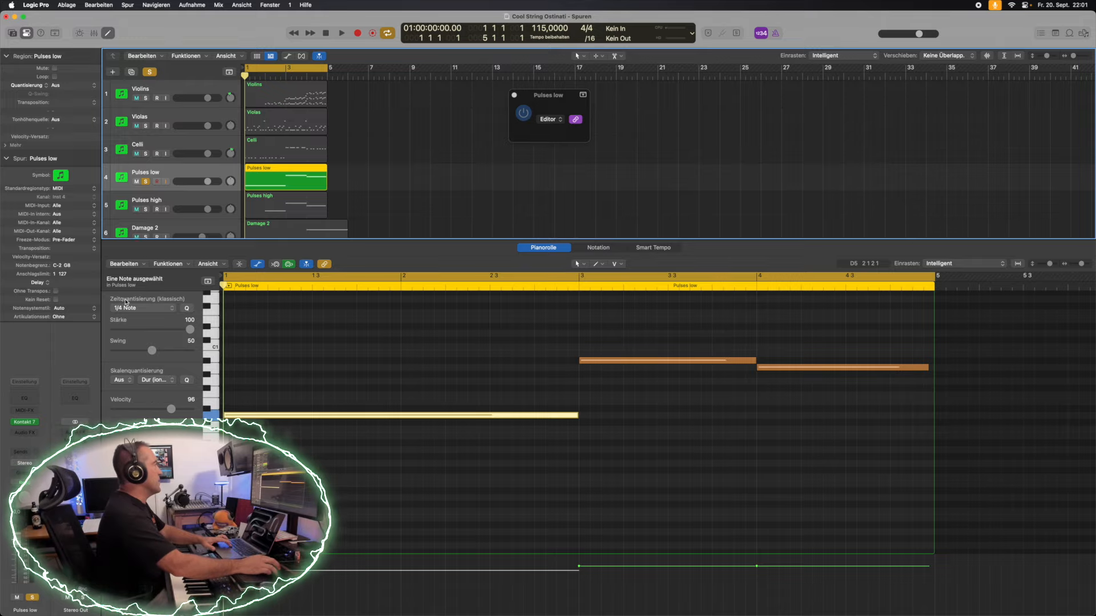
pyautogui.press('space')
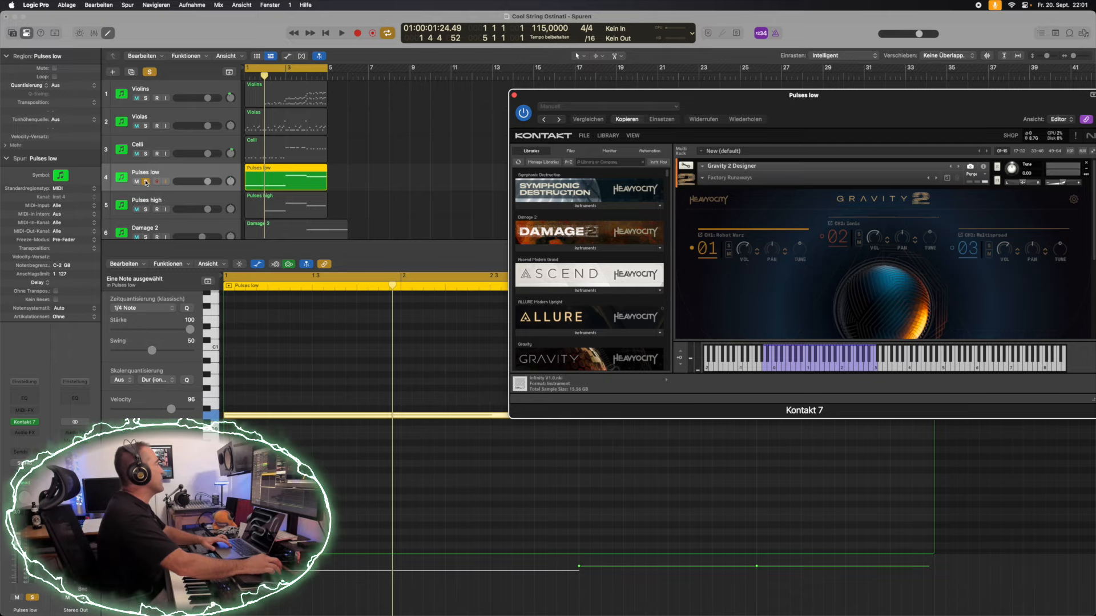
# Select the Pulses high track, soloed in place of Pulses low, and play it alone.
pyautogui.press('Down')
pyautogui.click(237, 204)
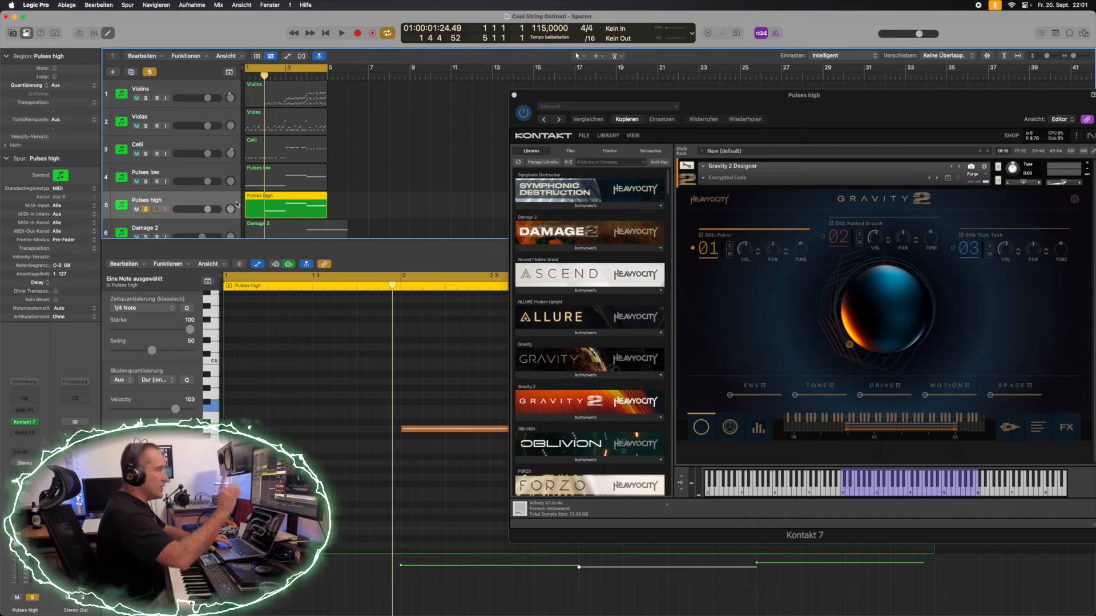
pyautogui.press('space')
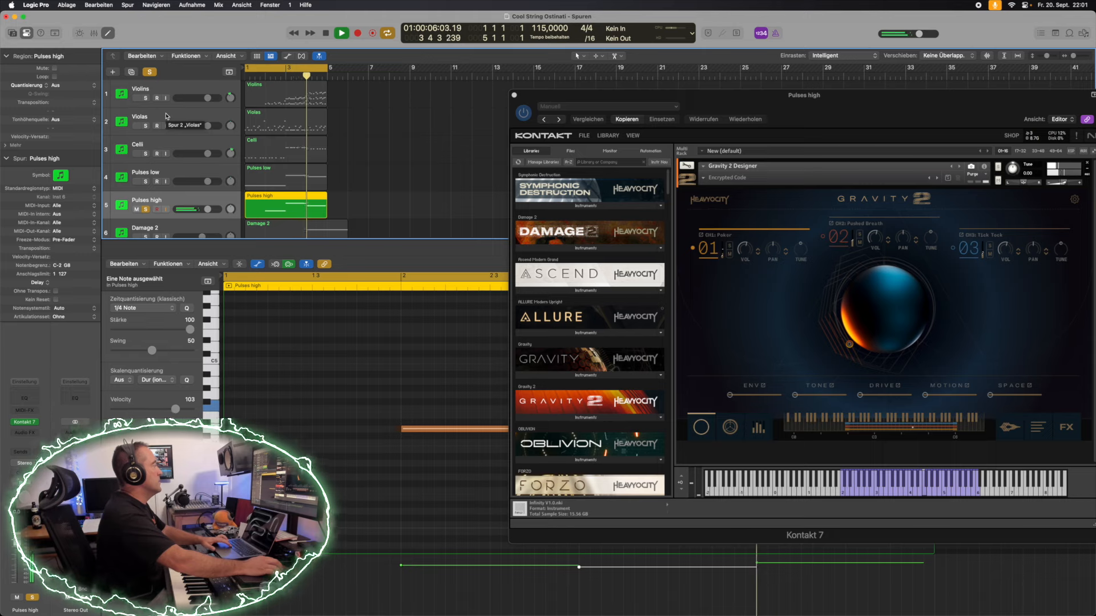
# Solo the Violins, Violas, Celli and Pulses low tracks alongside Pulses high and play them together from the start.
pyautogui.click(146, 98)
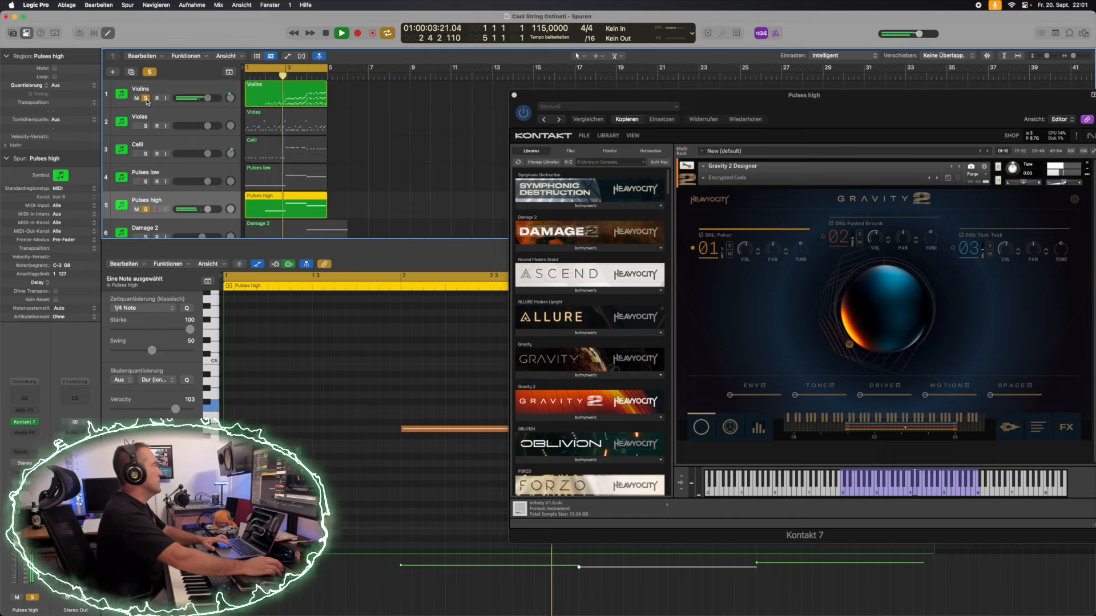
pyautogui.click(325, 33)
pyautogui.click(145, 127)
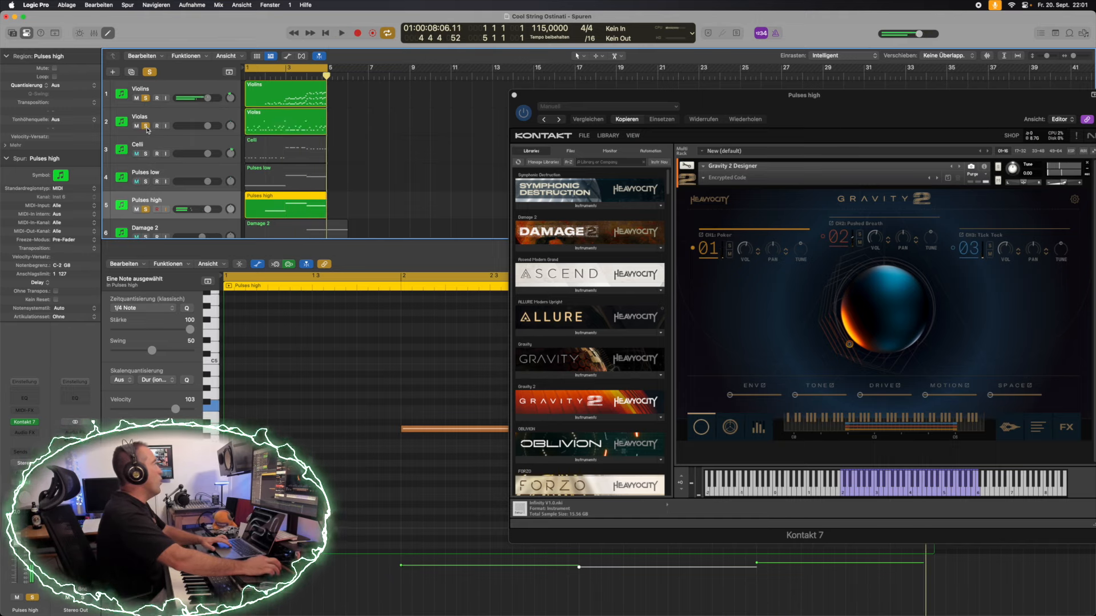
pyautogui.click(146, 154)
pyautogui.click(146, 182)
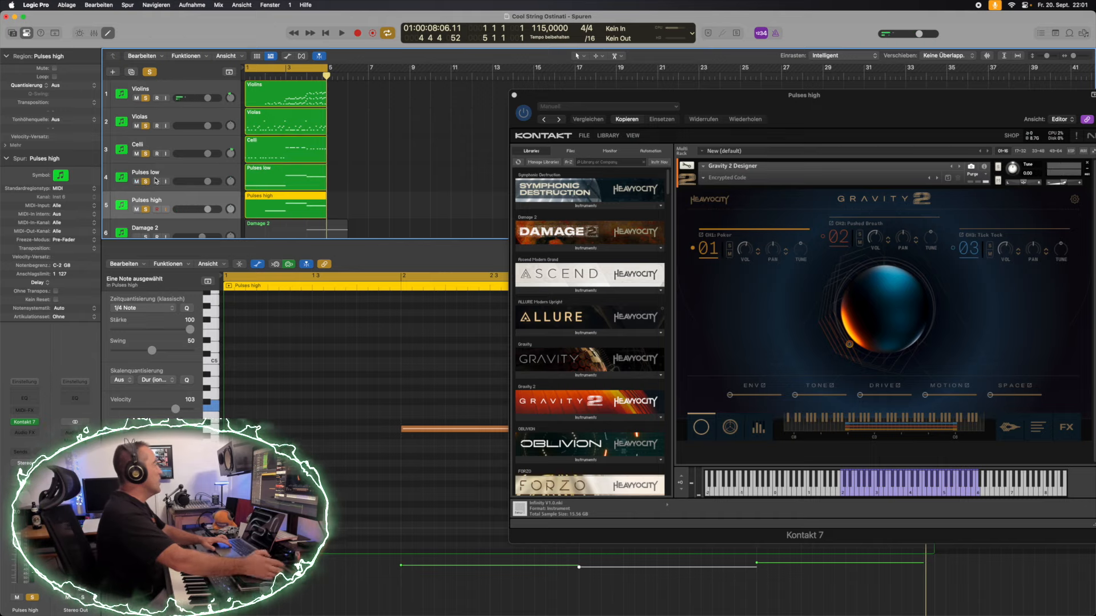
pyautogui.press('space')
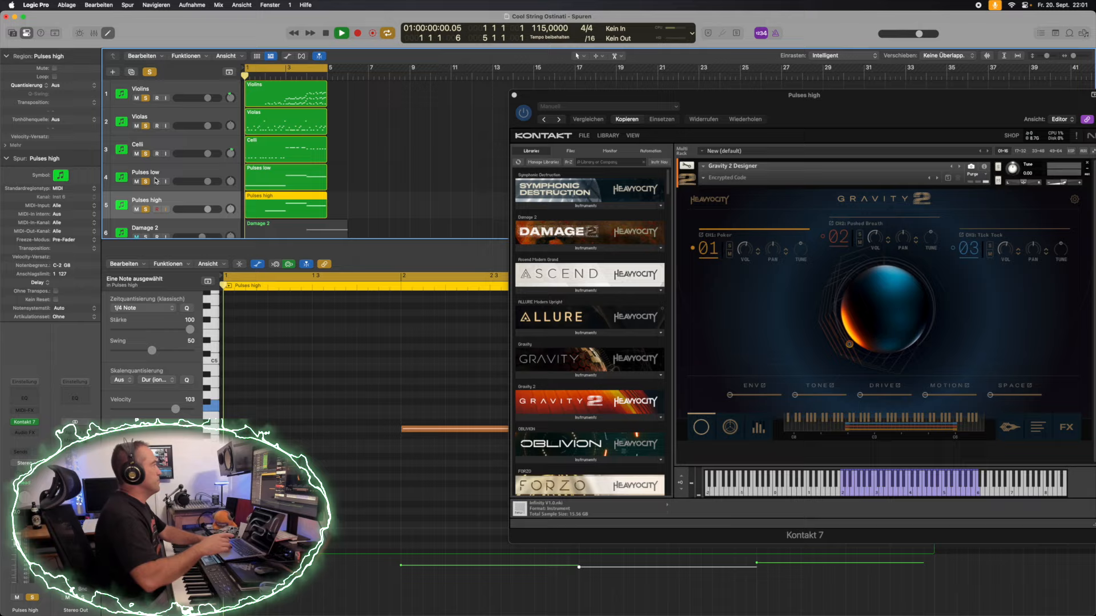